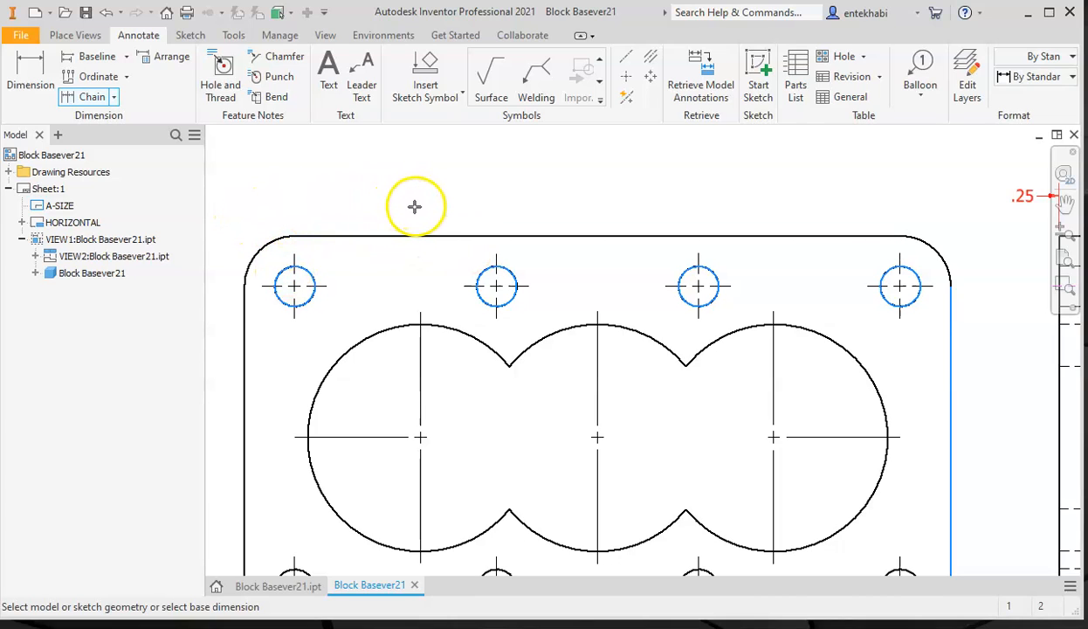
- Finish the horizontal chain dimension across the top row of holes and the right edge, placing it above the front view
right_click(462, 174)
click(522, 185)
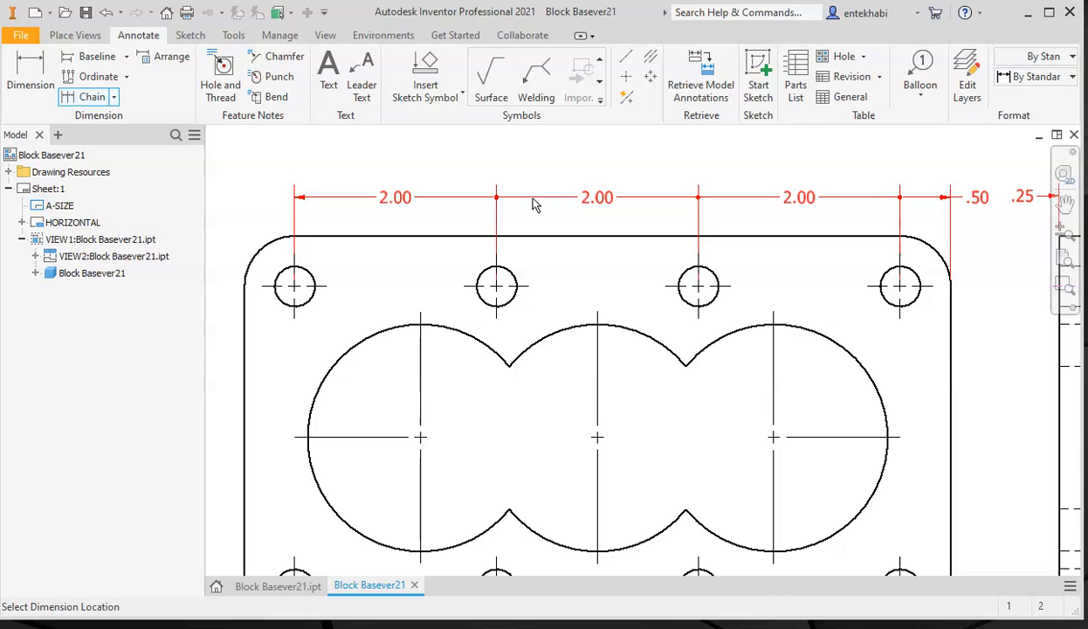
click(534, 203)
right_click(539, 172)
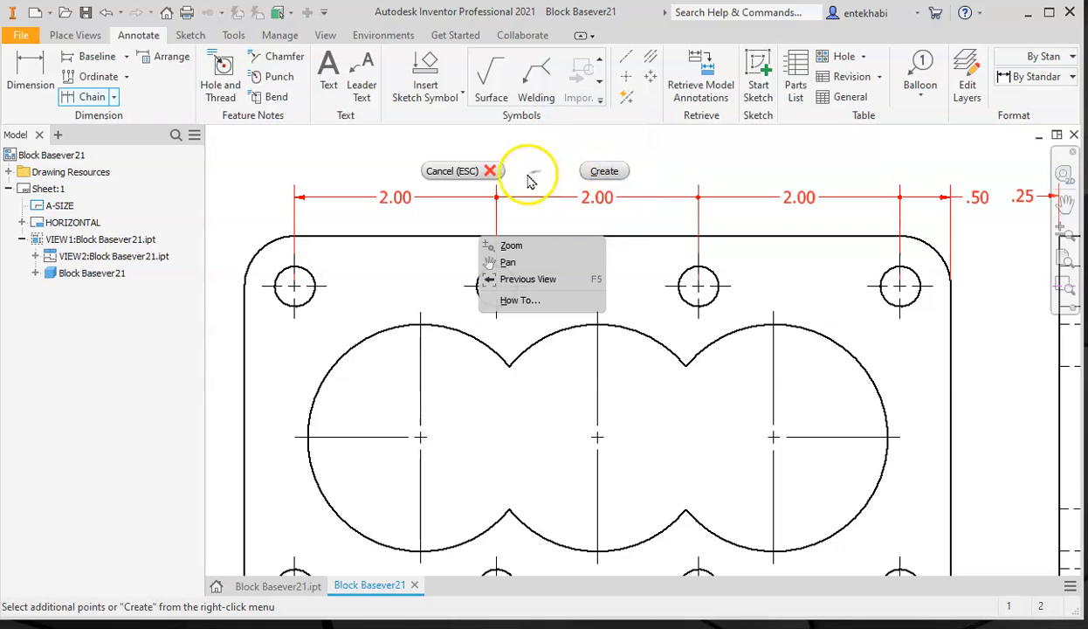
click(600, 171)
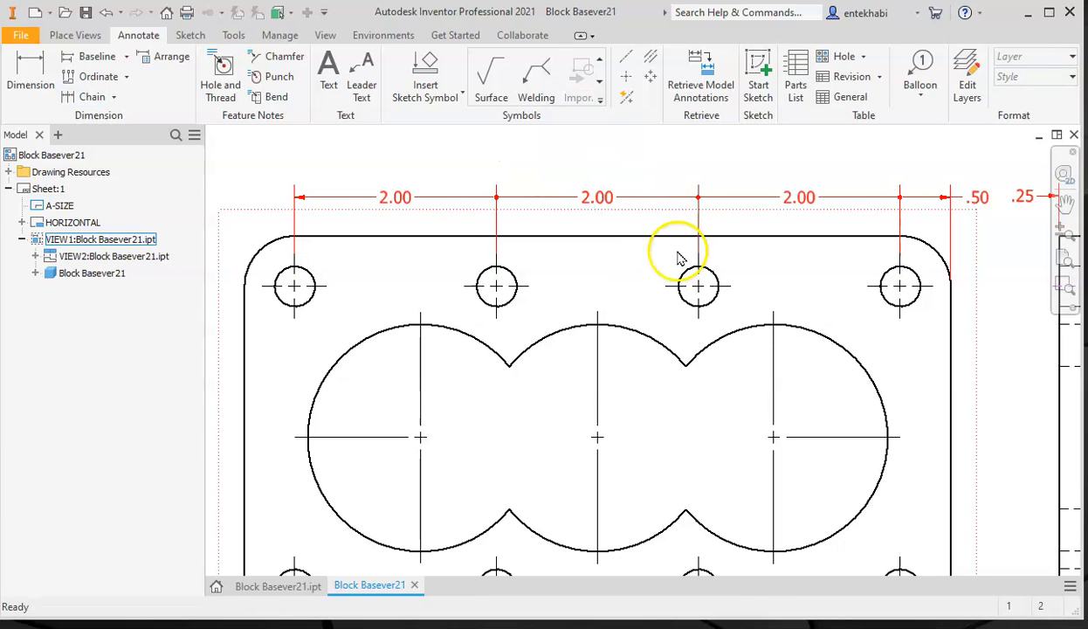
- Move the side view's thickness dimension text to the right of its extension lines, clear of the front view's chain
middle_drag(947, 291, 718, 285)
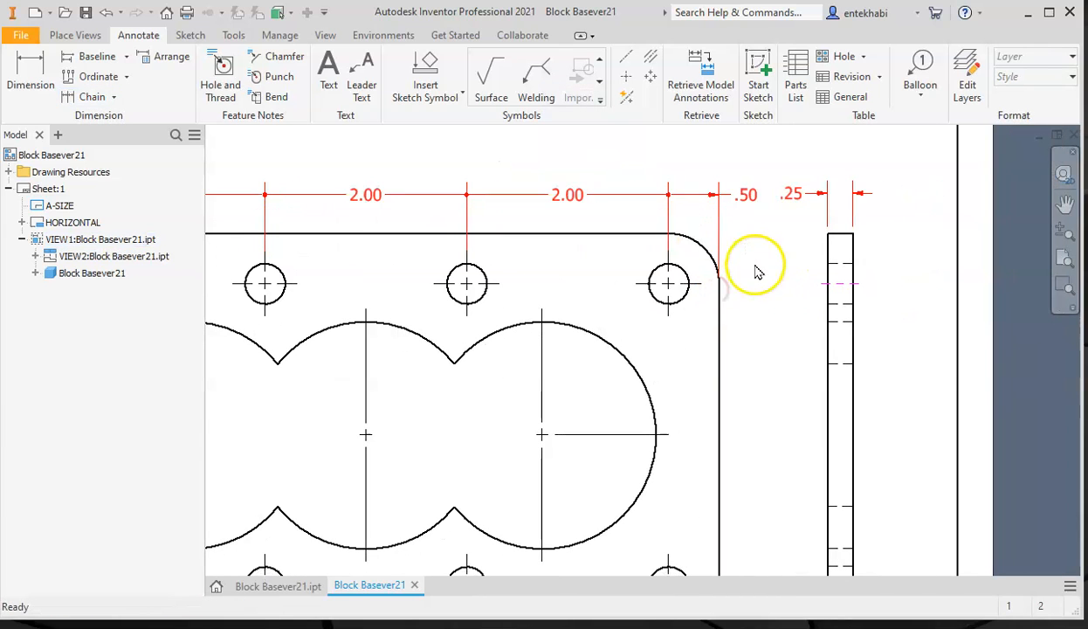
click(787, 197)
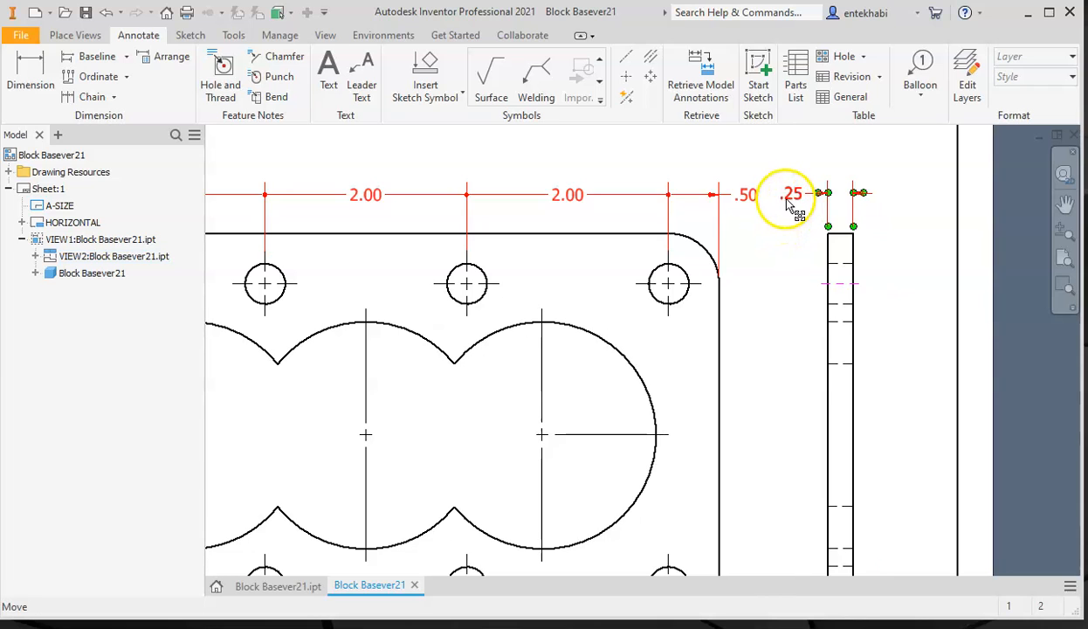
drag(788, 199, 886, 202)
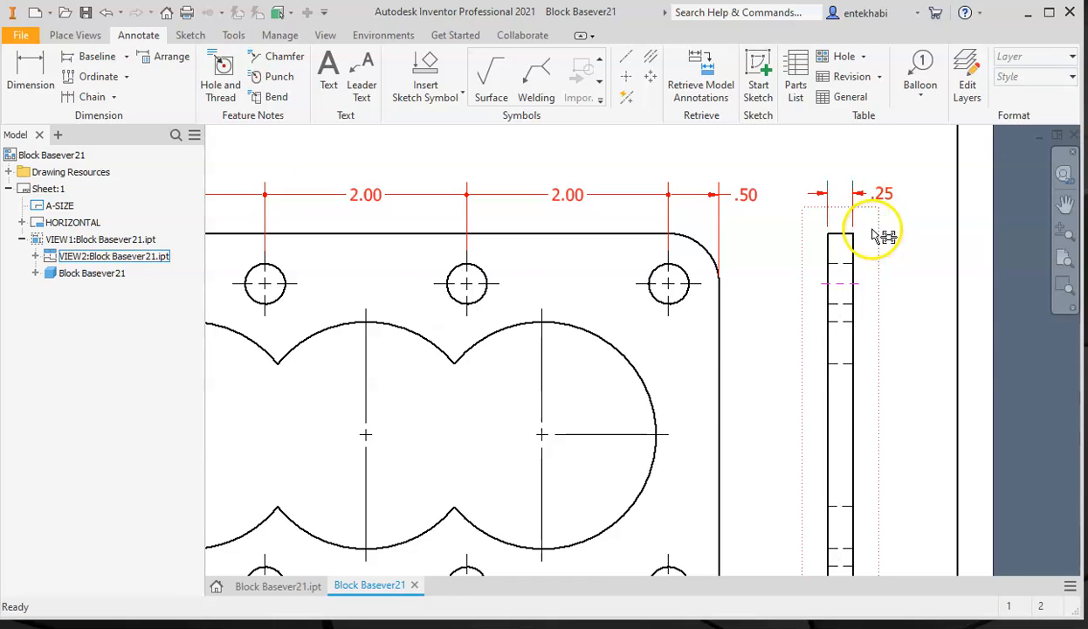
- Examine the front view from the top dimension chain down to the large arcs and the bottom row of holes
scroll(882, 235, down, 1)
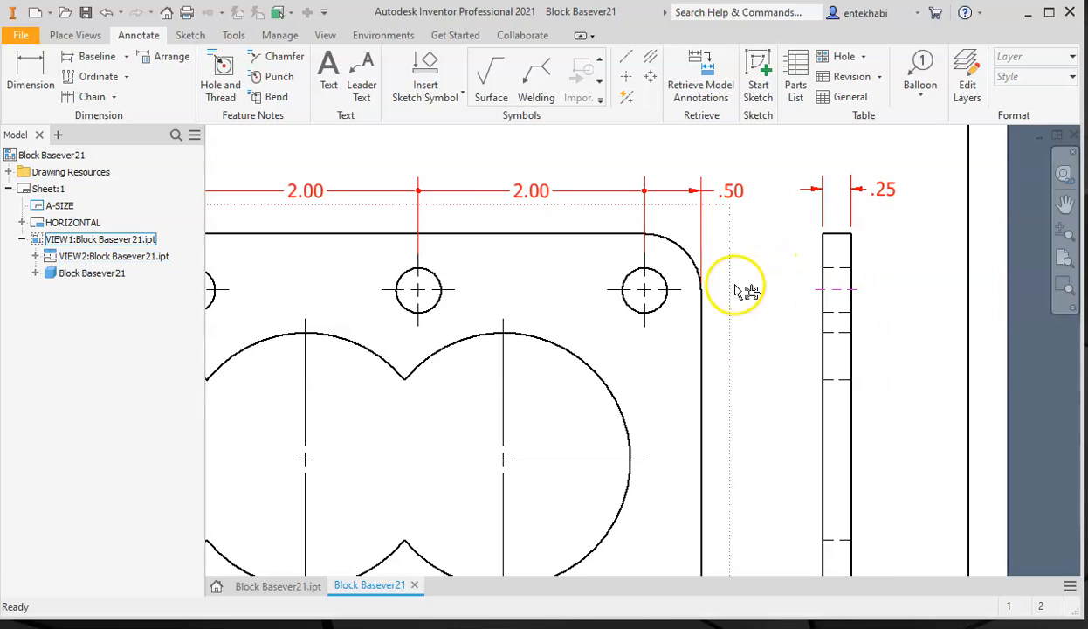
scroll(740, 288, down, 5)
scroll(631, 316, up, 4)
mouse_move(632, 320)
middle_down()
mouse_move(789, 364)
mouse_move(805, 356)
middle_up()
middle_drag(608, 356, 832, 342)
scroll(761, 329, down, 5)
scroll(761, 329, up, 8)
scroll(730, 326, down, 1)
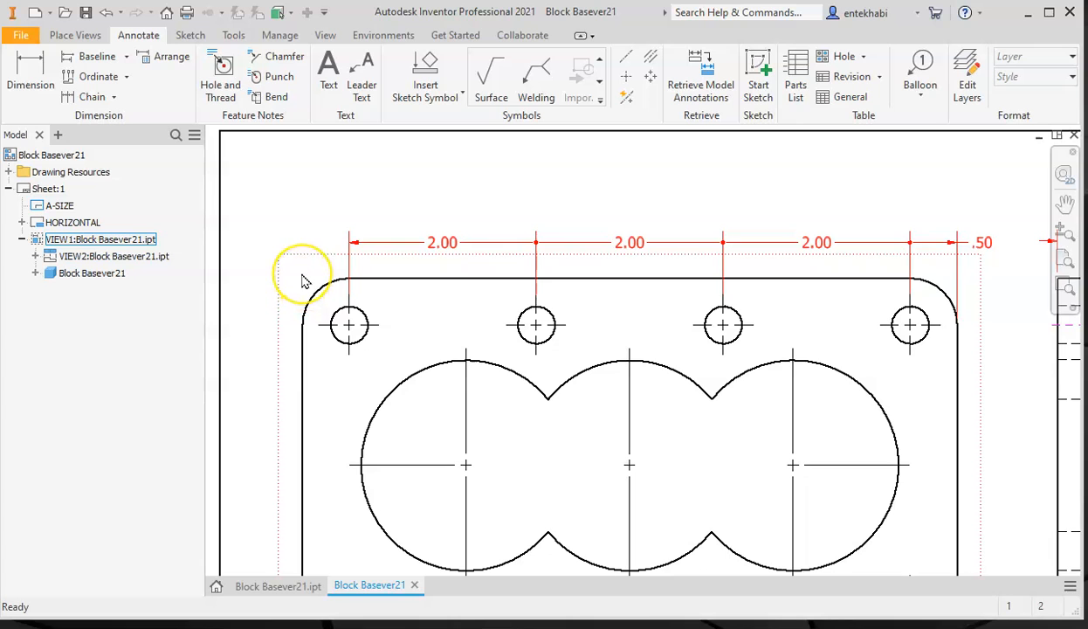
mouse_move(510, 498)
middle_down()
mouse_move(516, 425)
mouse_move(486, 357)
middle_up()
middle_drag(547, 424, 570, 383)
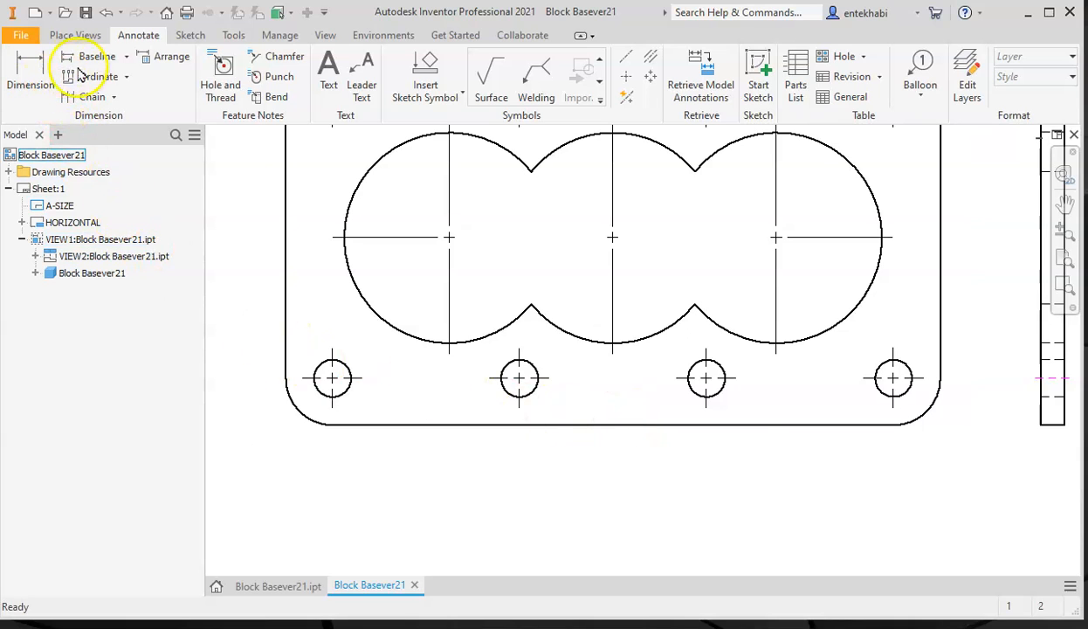
- Try to chain-dimension from the plate's left edge through the outlines of the three large arcs, placed below the plate
click(92, 98)
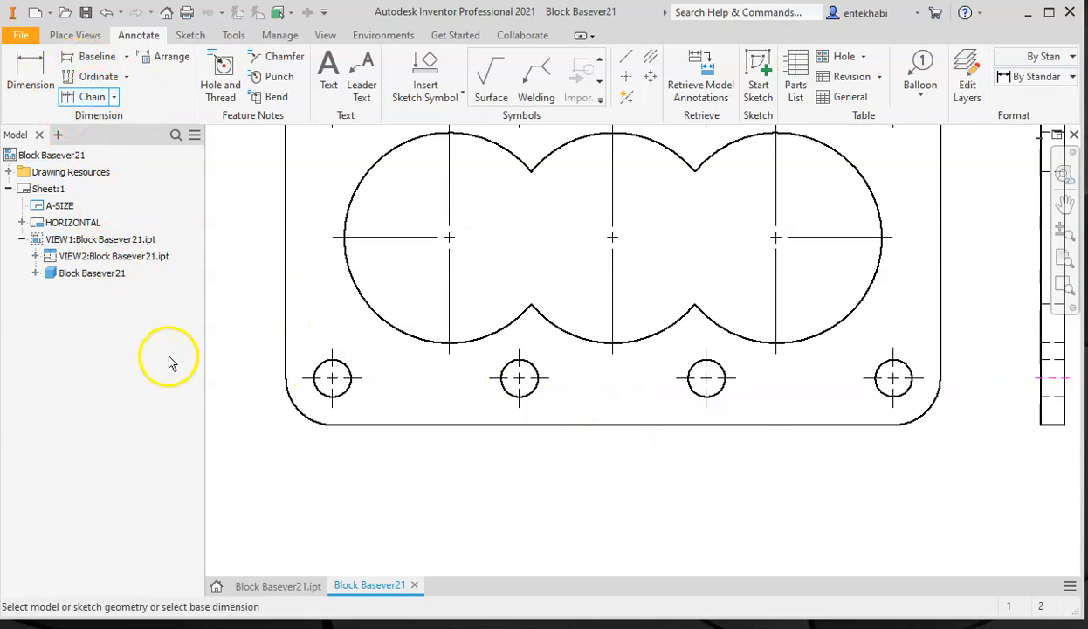
click(281, 343)
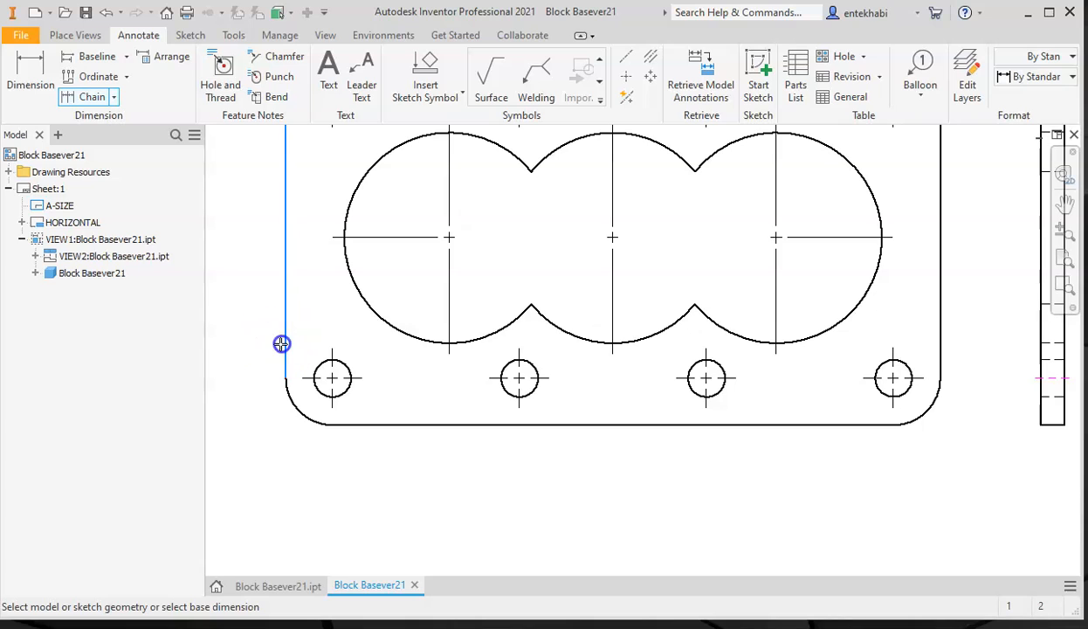
click(385, 326)
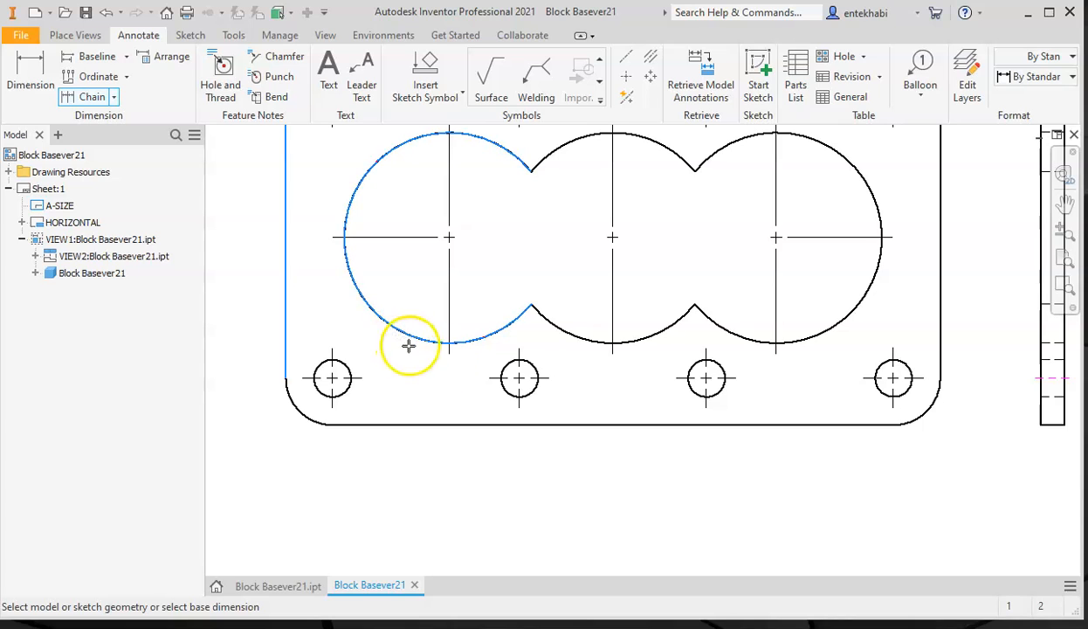
click(647, 340)
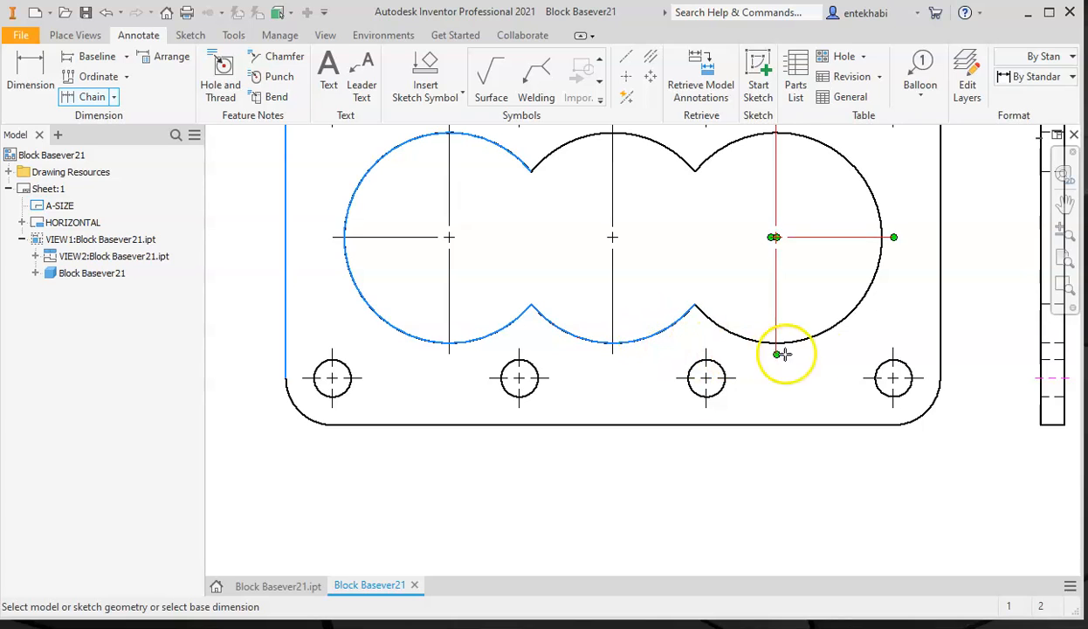
click(820, 332)
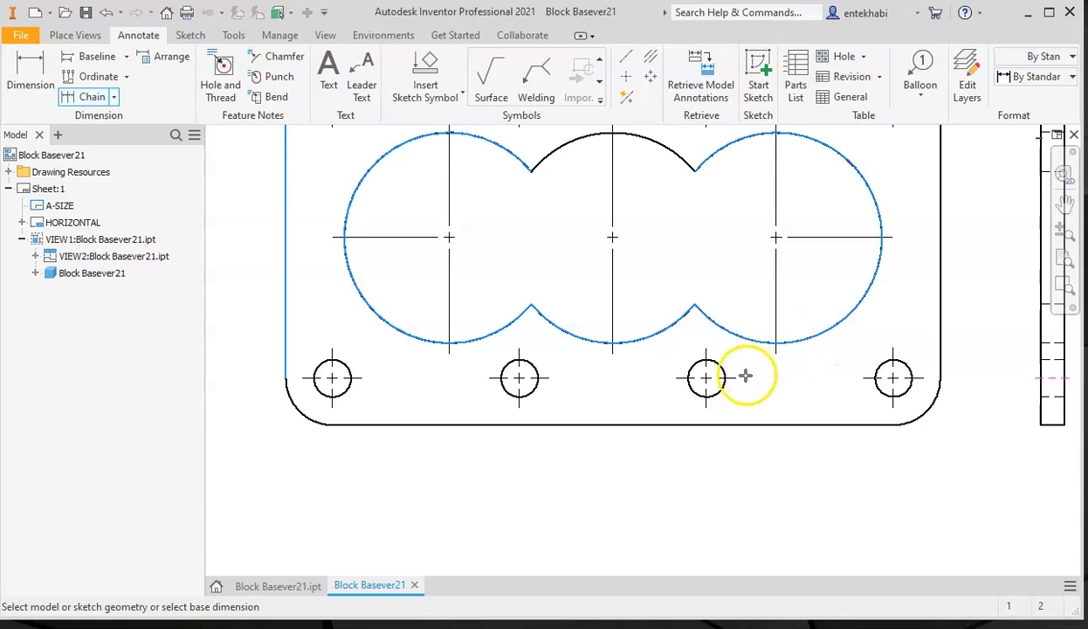
click(658, 279)
right_click(663, 278)
click(664, 276)
right_click(687, 274)
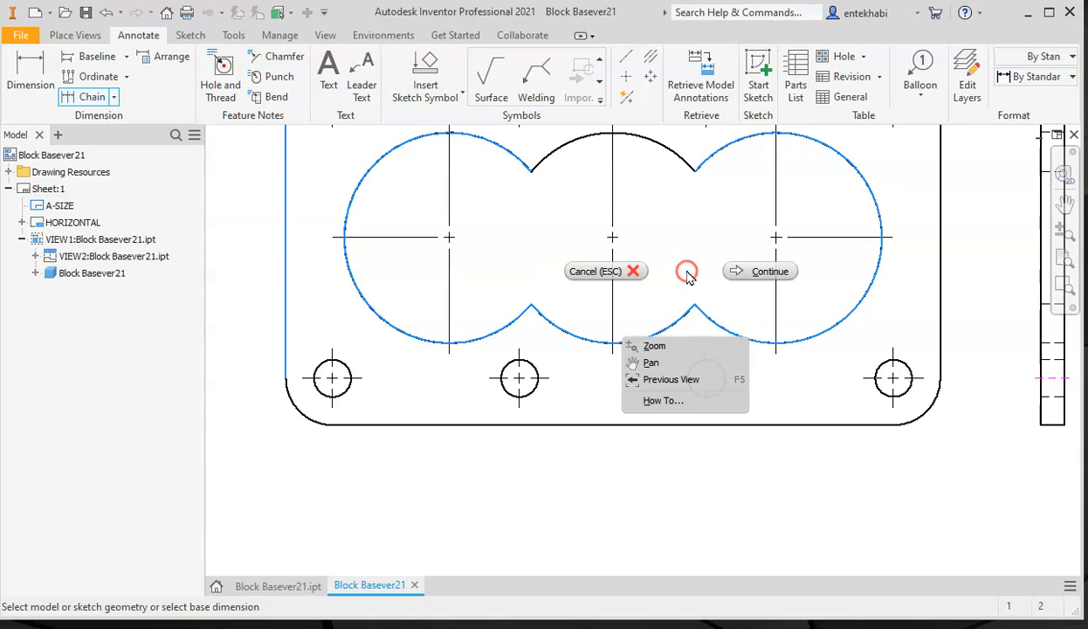
click(751, 275)
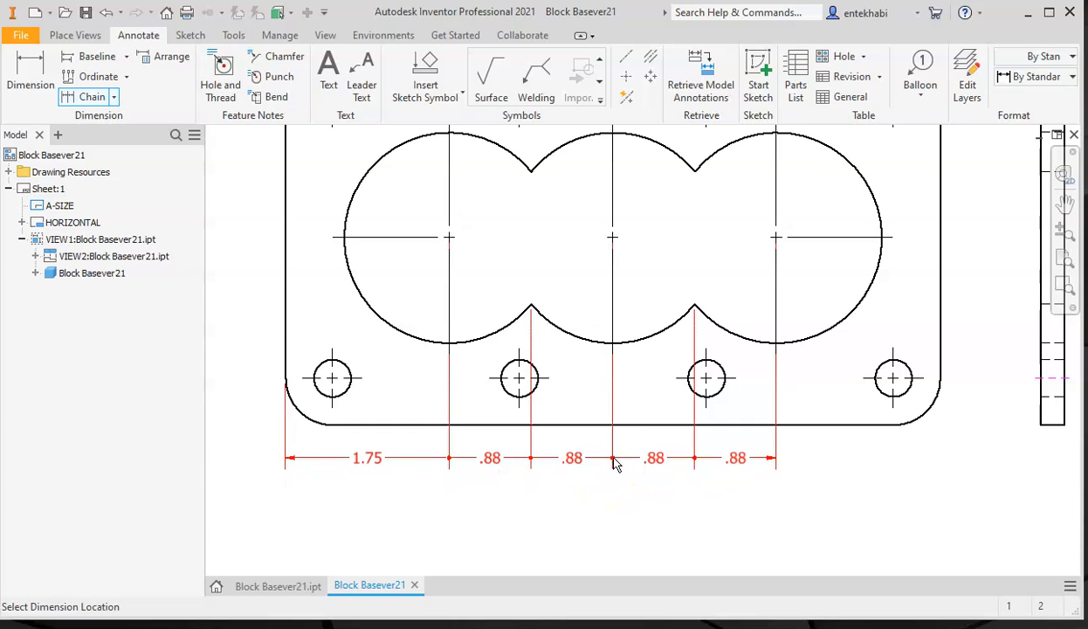
click(612, 462)
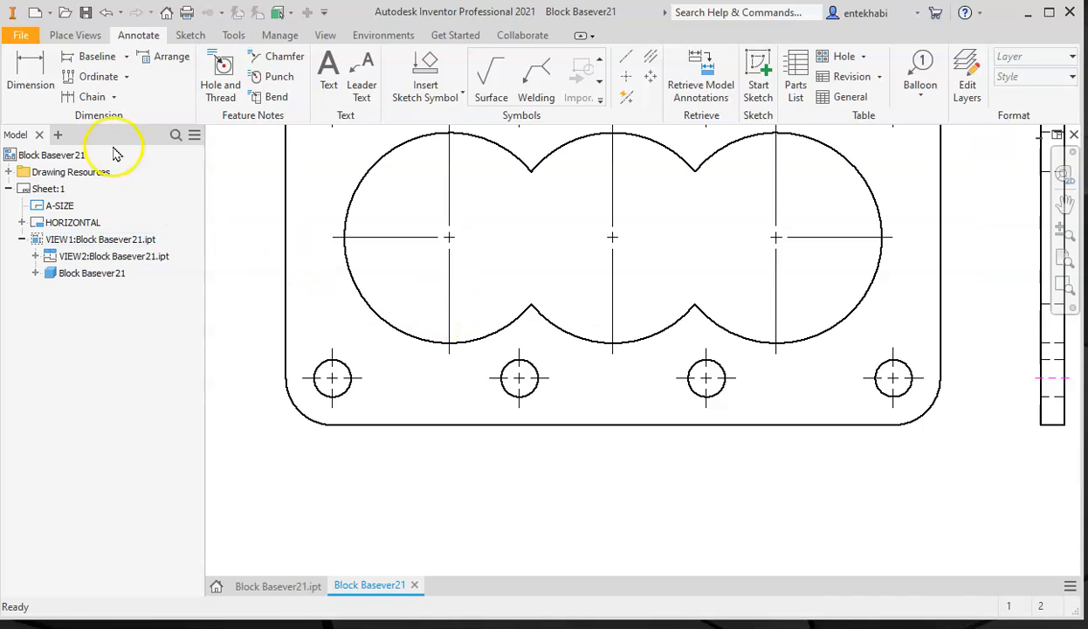
- Create a chain dimension from the plate's left edge through the three large arcs' center marks, placed below the plate
click(92, 96)
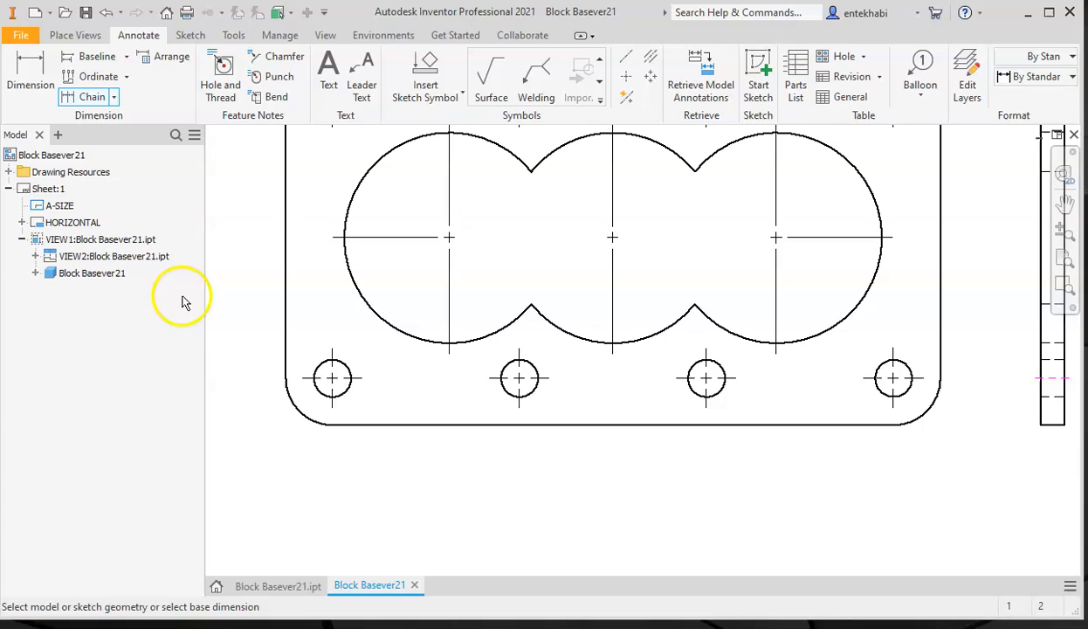
click(288, 354)
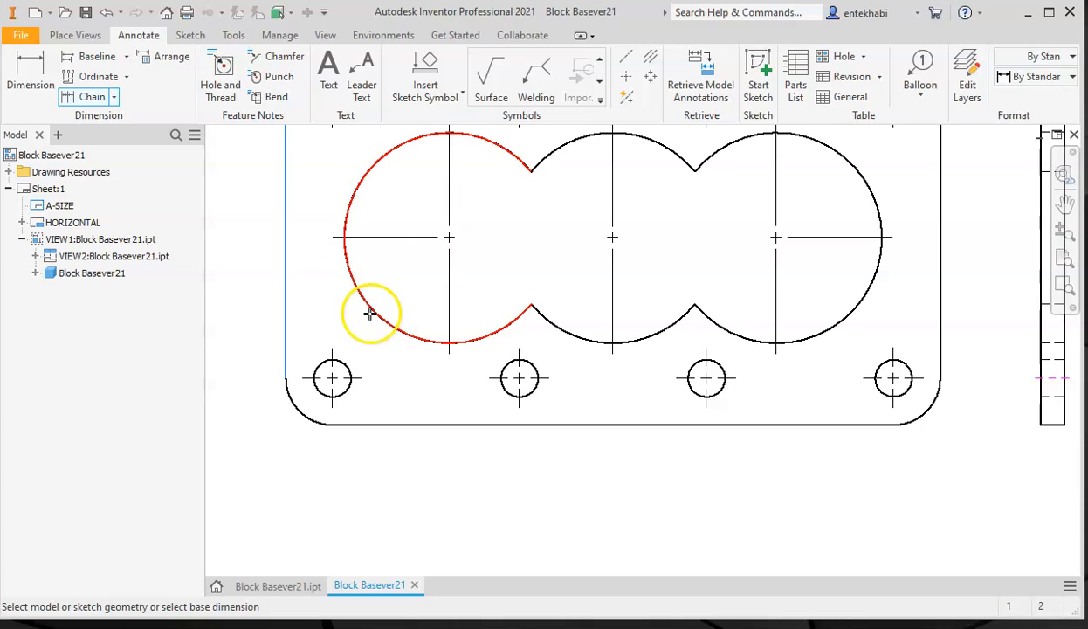
click(449, 238)
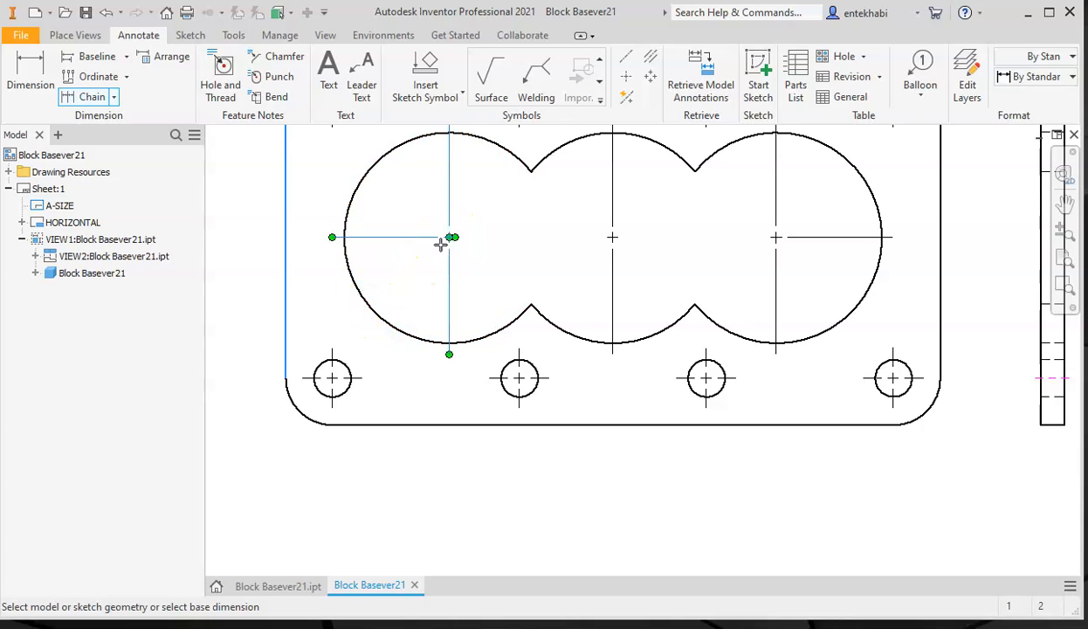
click(611, 239)
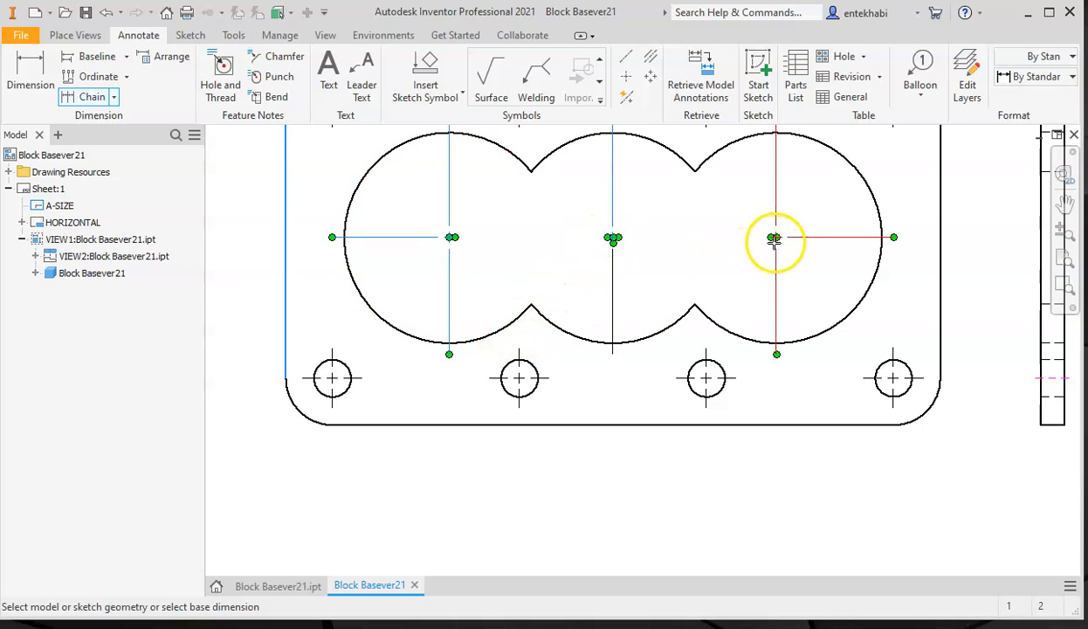
click(774, 241)
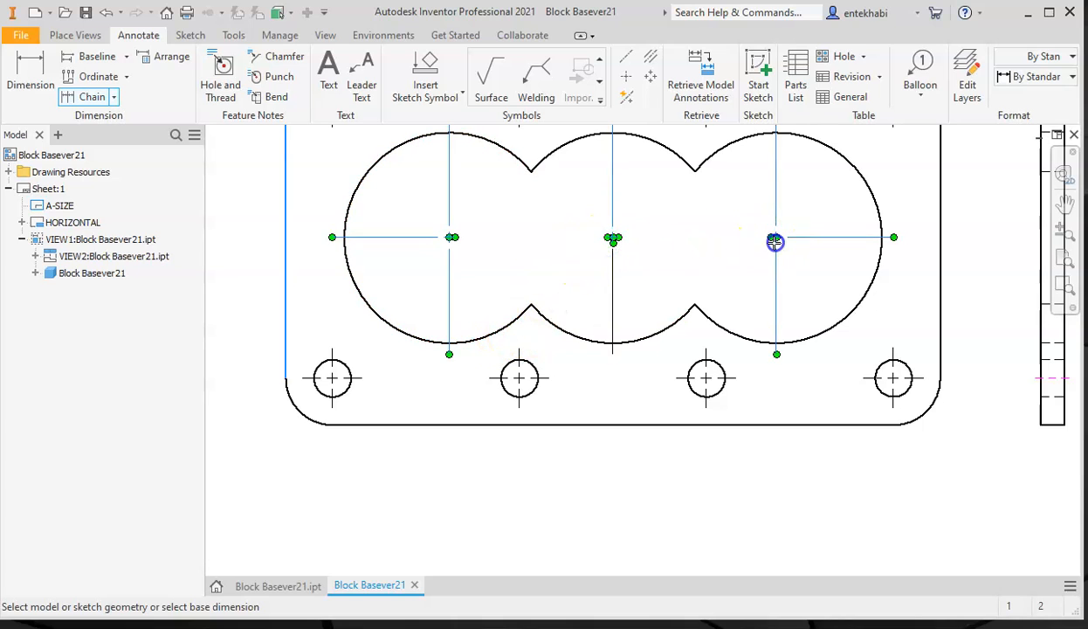
right_click(720, 241)
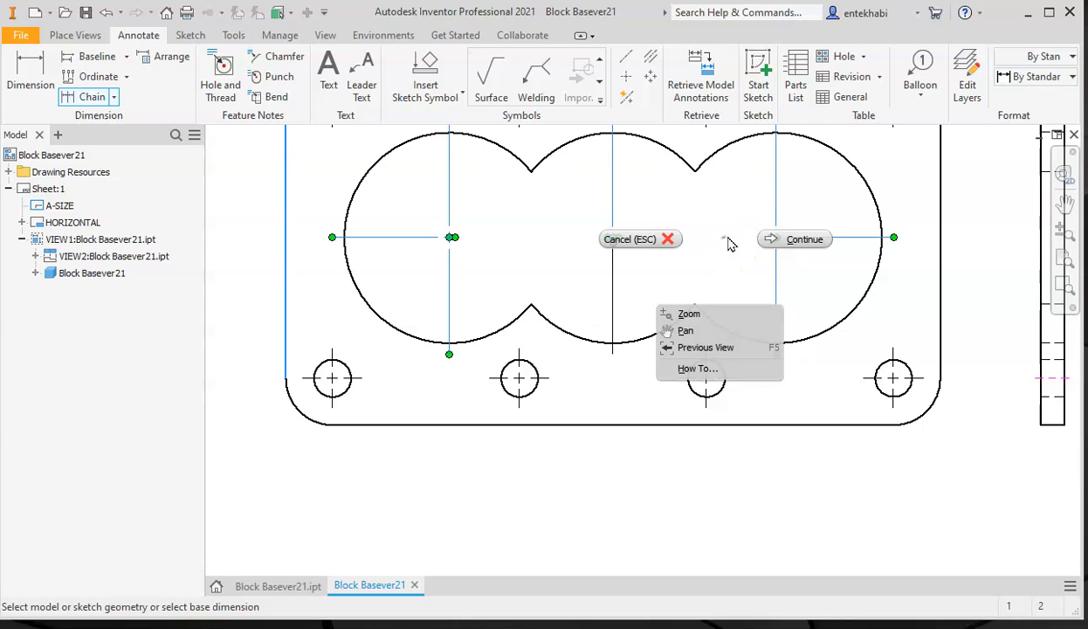
click(776, 245)
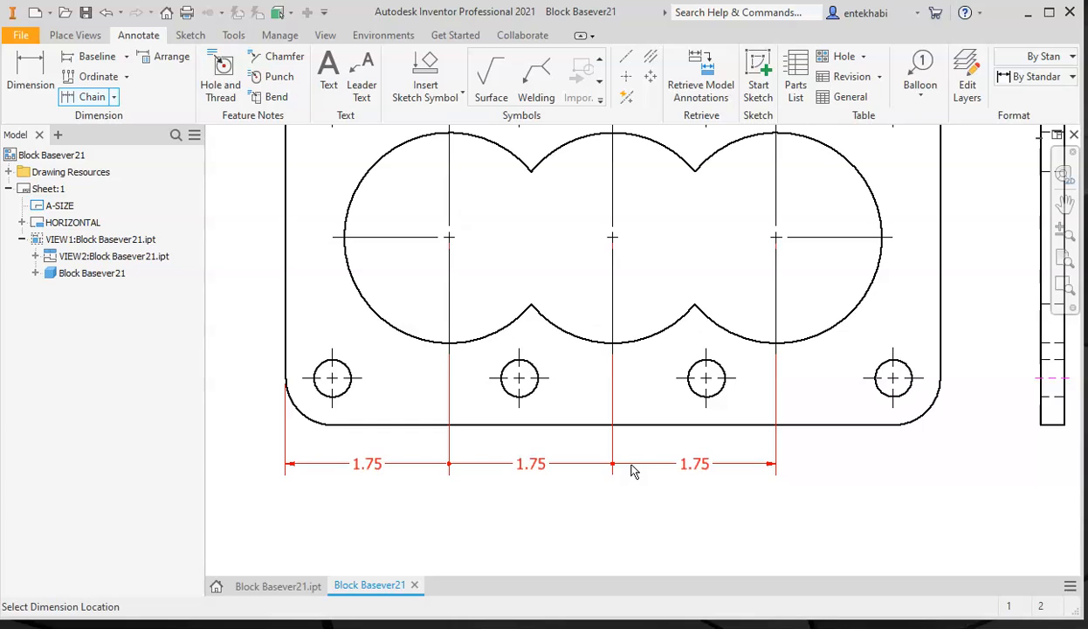
click(632, 469)
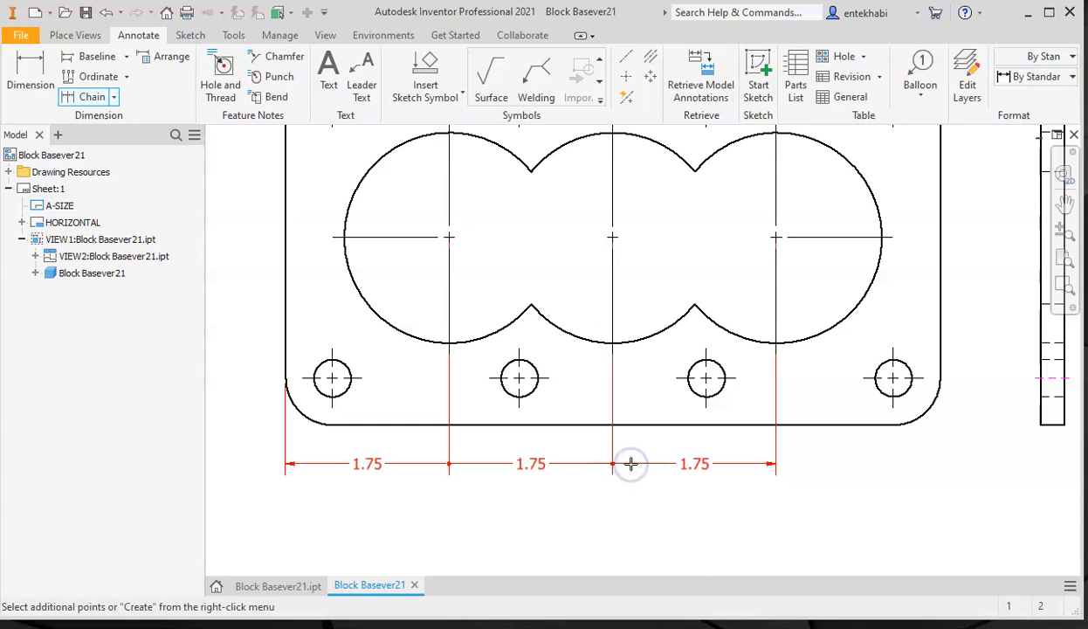
right_click(634, 461)
click(692, 459)
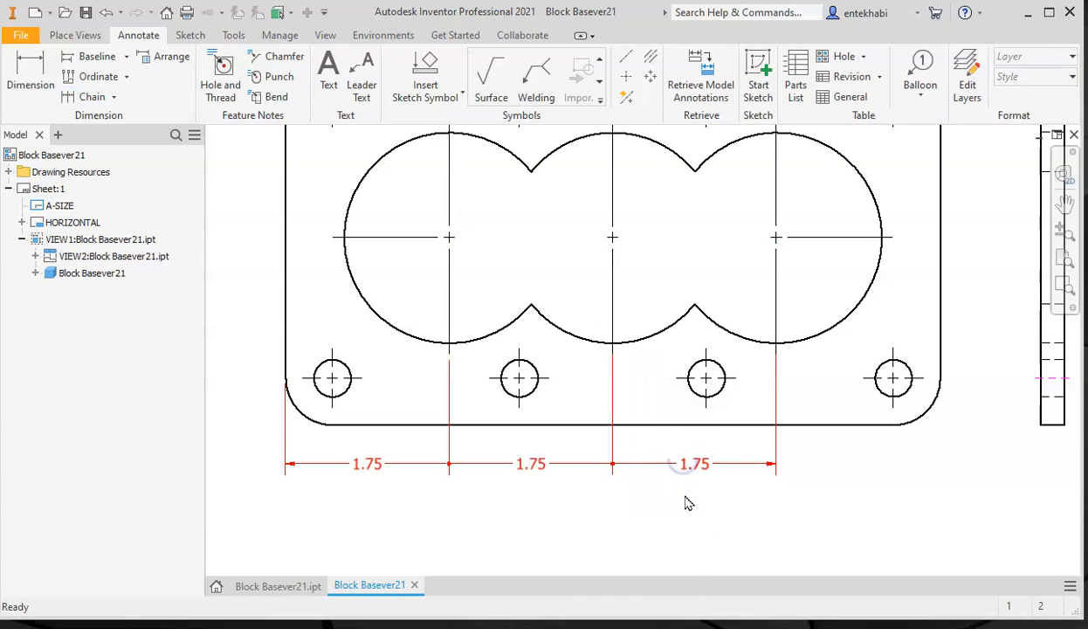
- Add a radius dimension to the rightmost large arc, placed below the plate, with its primary unit precision set to 3.123
click(22, 76)
click(807, 341)
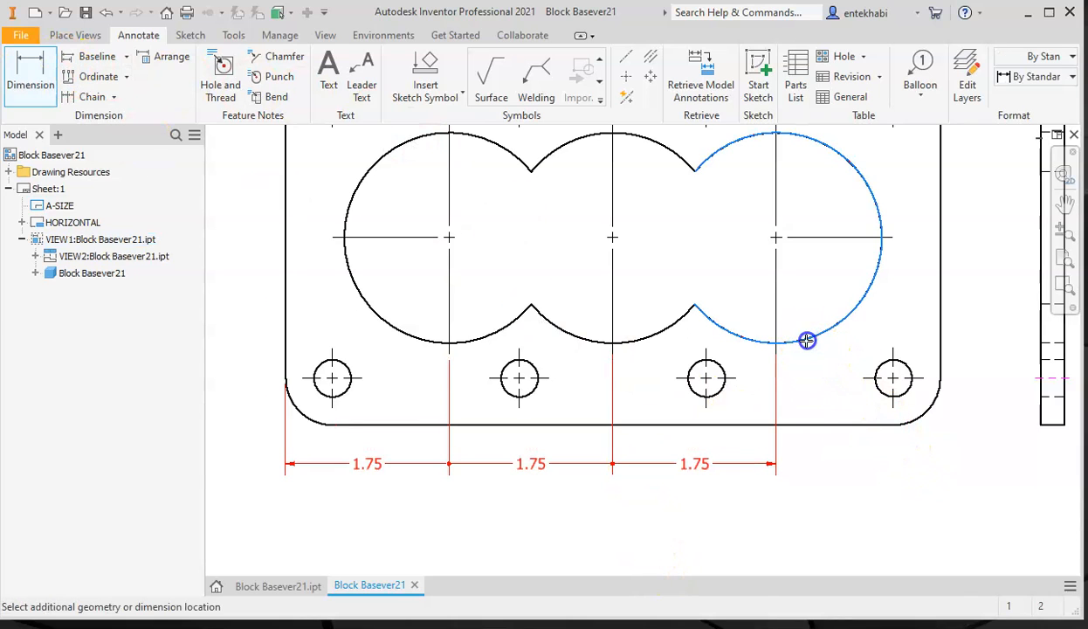
click(846, 470)
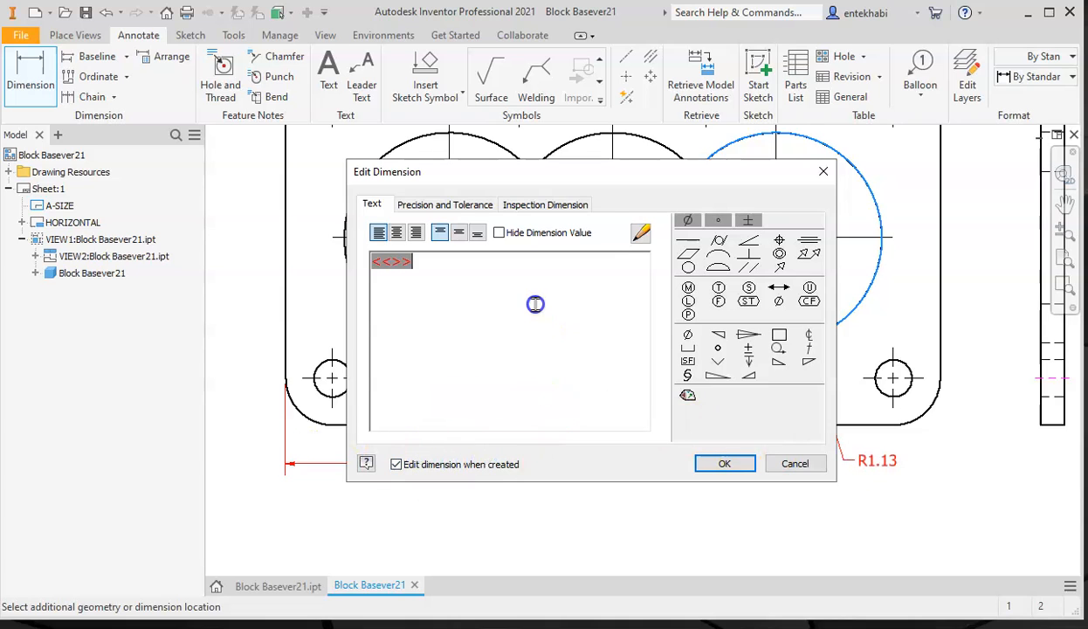
click(450, 210)
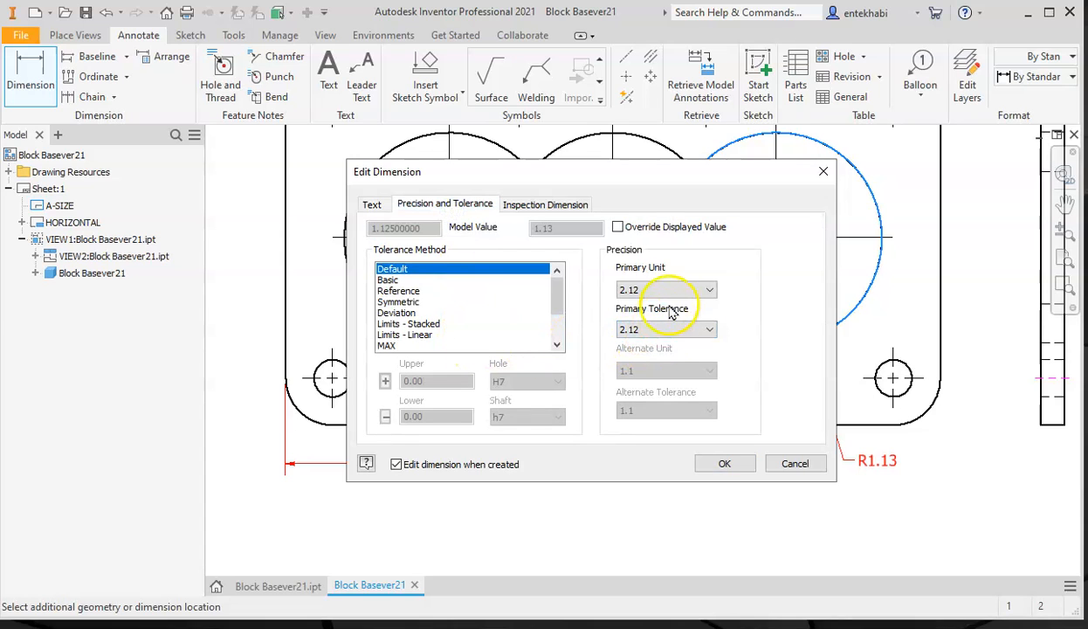
click(709, 289)
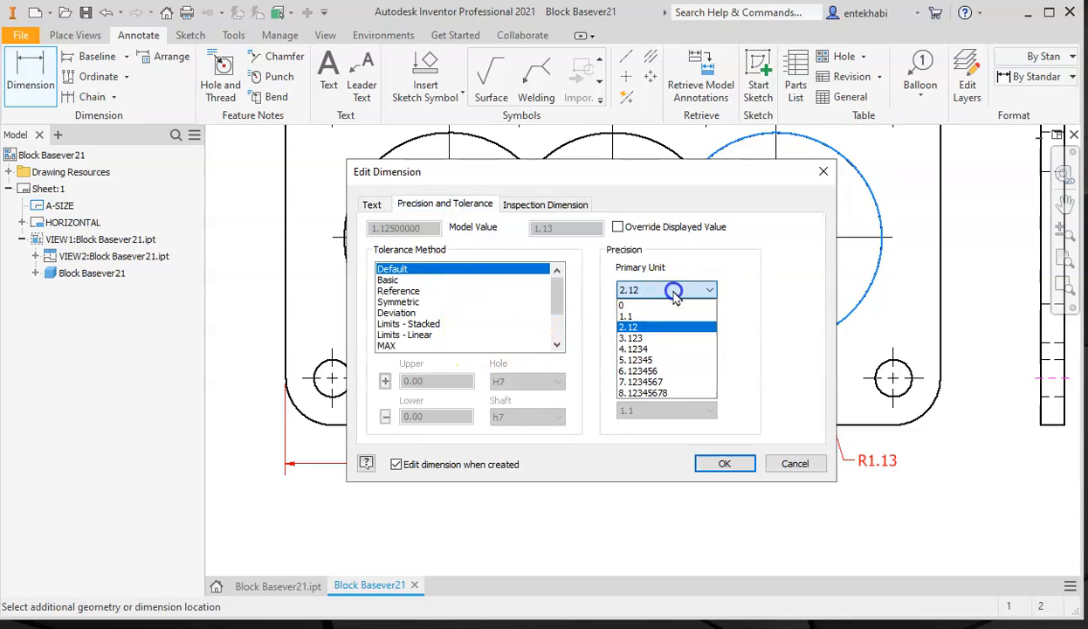
click(634, 338)
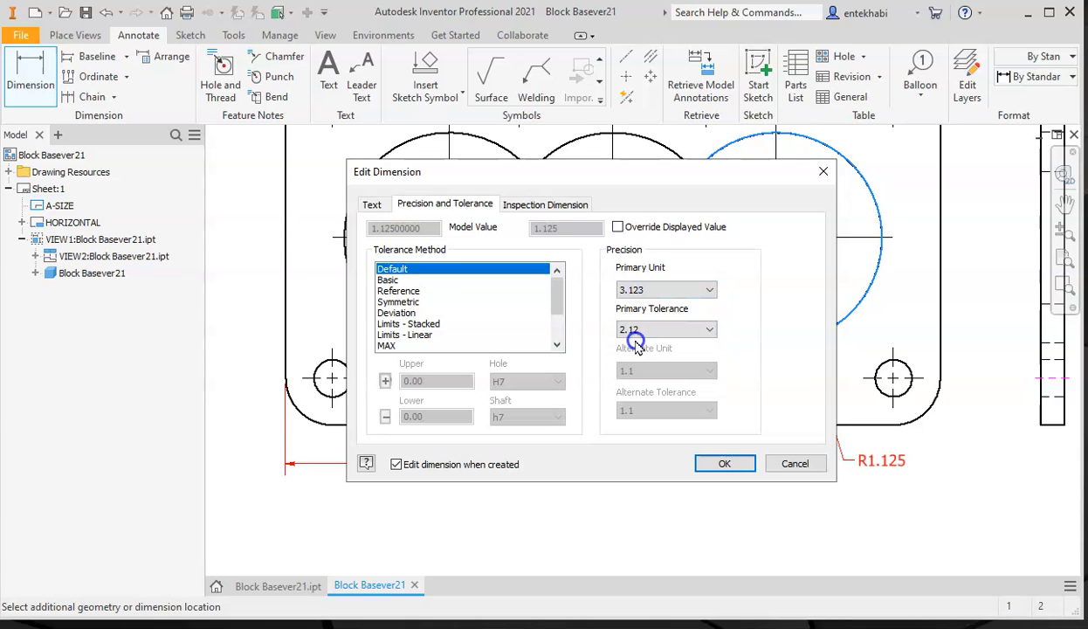
click(725, 462)
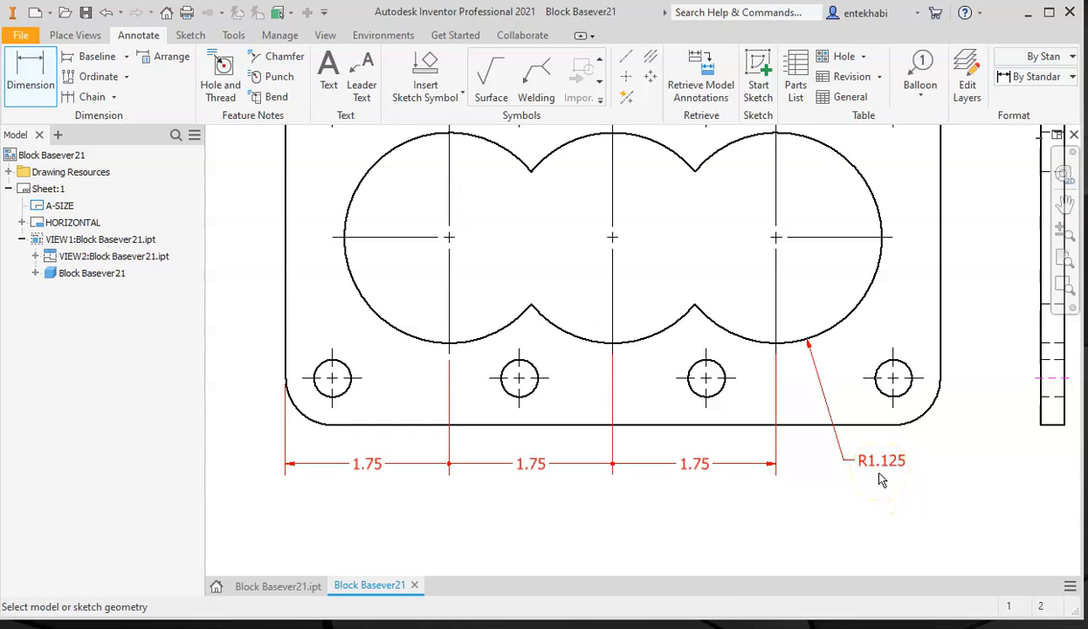
- Add a diameter dimension to the lower-right hole, placed outside the plate's corner, with 8X before the value and TYP. on a second line
click(896, 396)
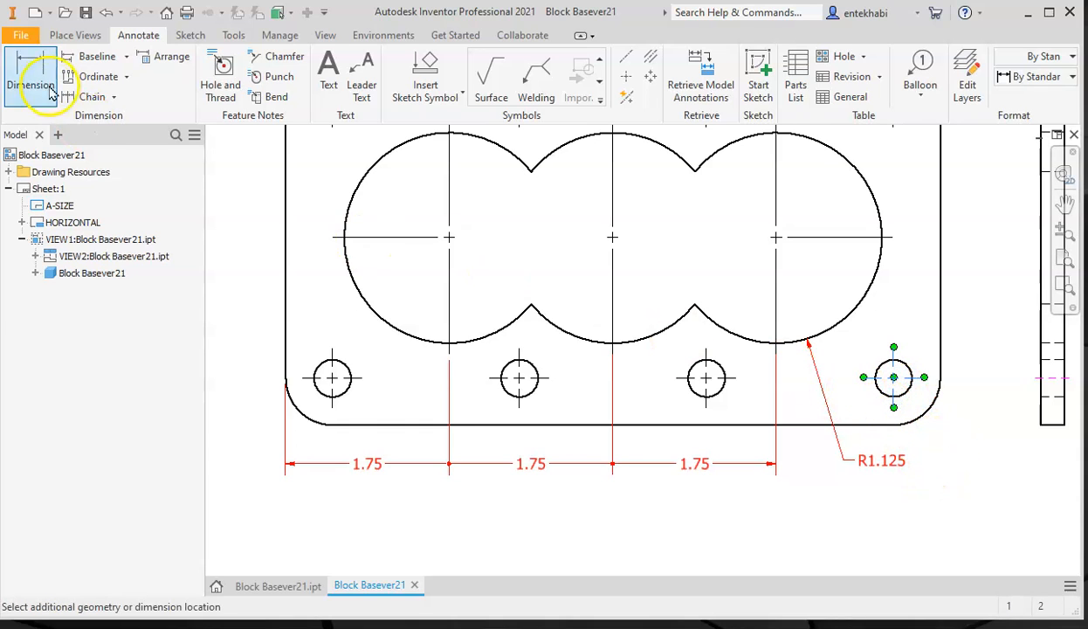
click(44, 72)
click(899, 386)
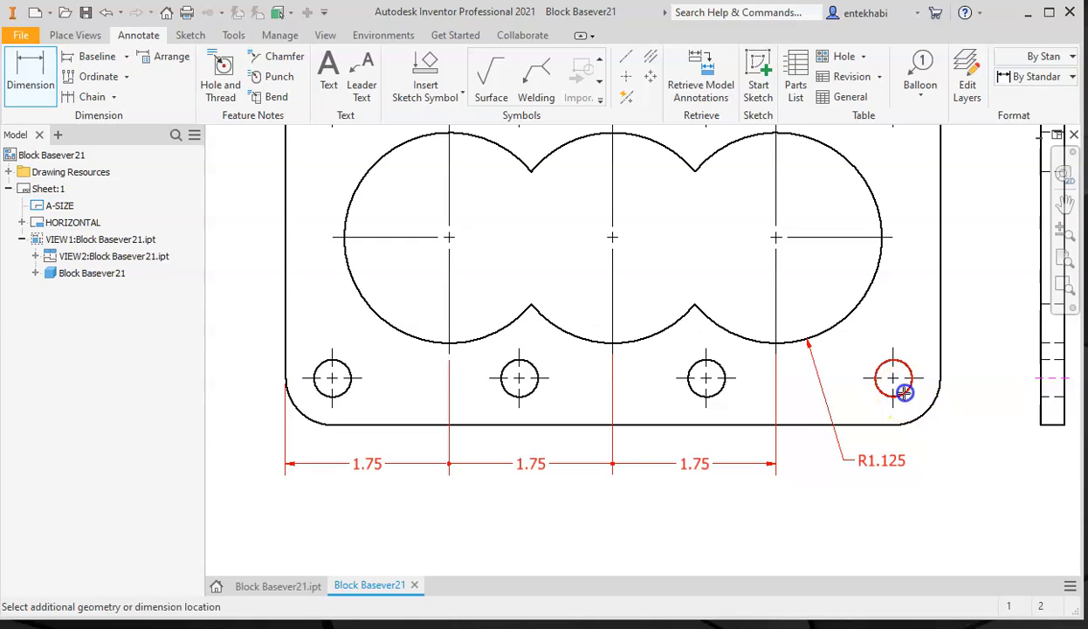
click(948, 476)
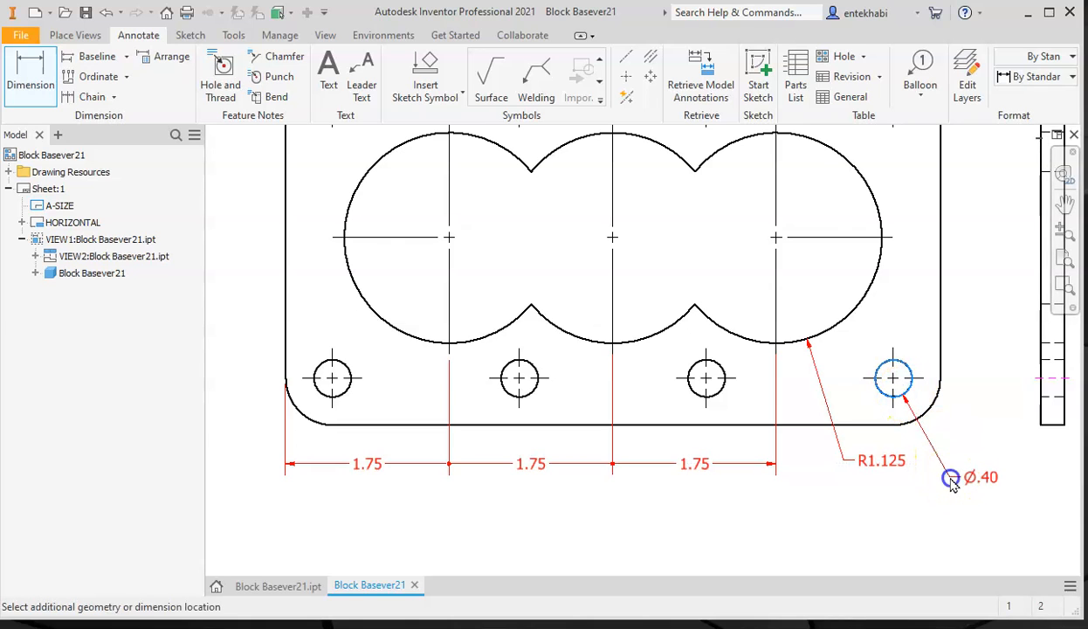
click(375, 209)
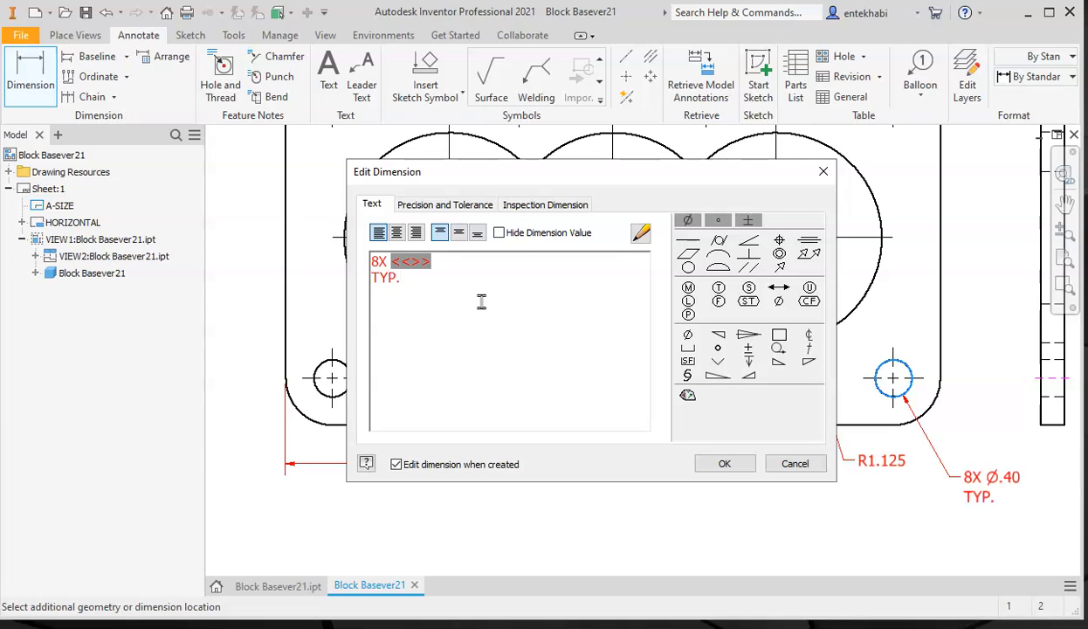
click(724, 460)
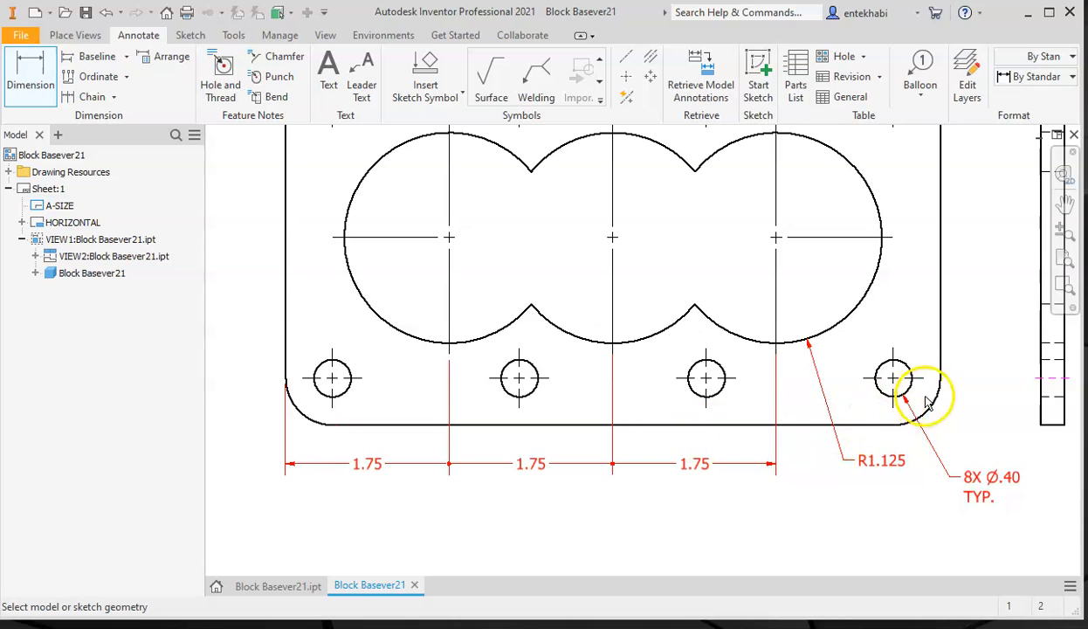
- Dimension the plate's overall width between its left and right edges, placed below the chain dimension
click(939, 368)
click(286, 378)
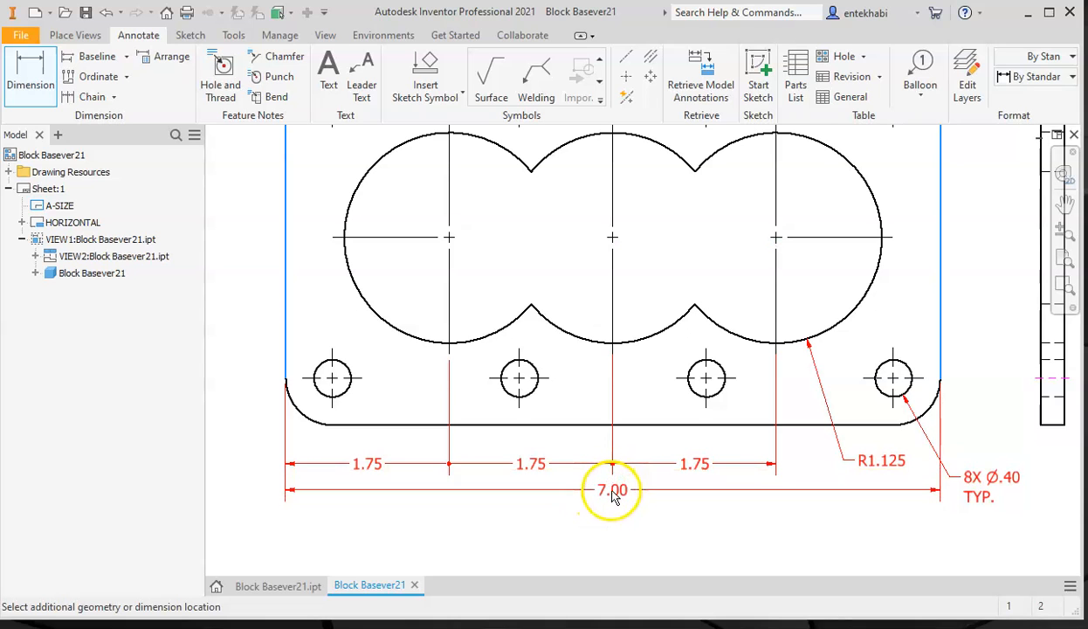
click(595, 522)
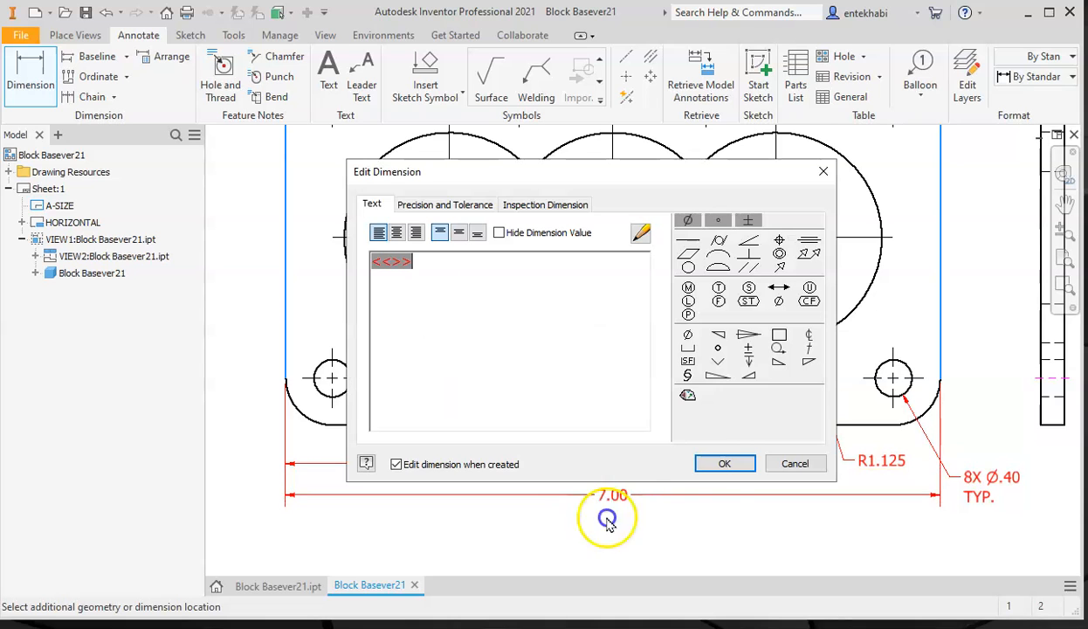
click(709, 461)
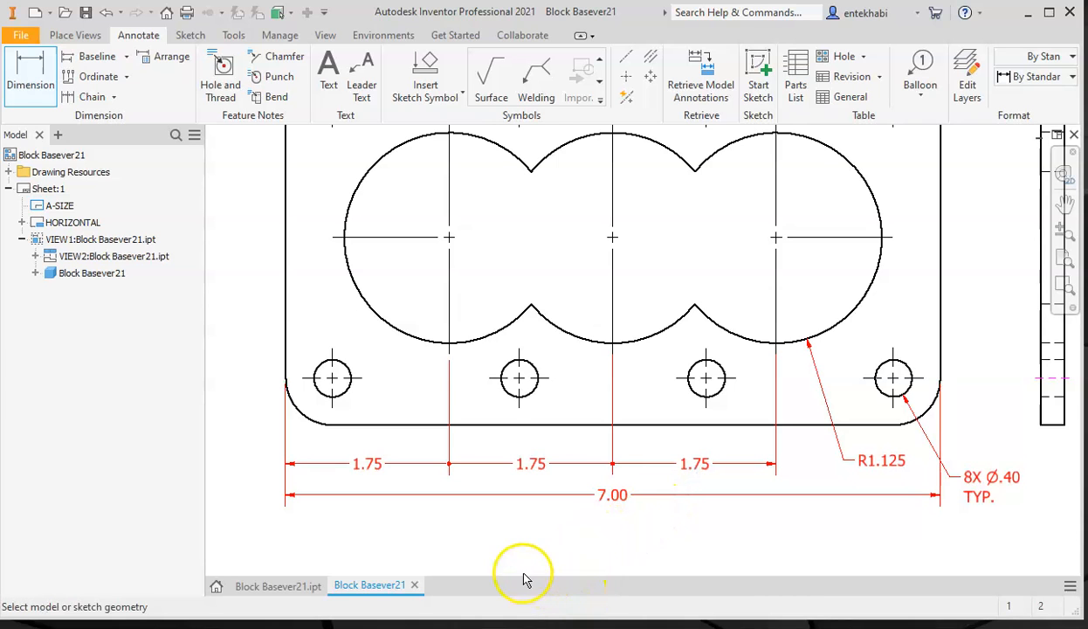
- Select the plate's top edge, the upper-left hole's center mark and the leftmost large arc's center mark for a vertical chain dimension
middle_drag(603, 520, 538, 568)
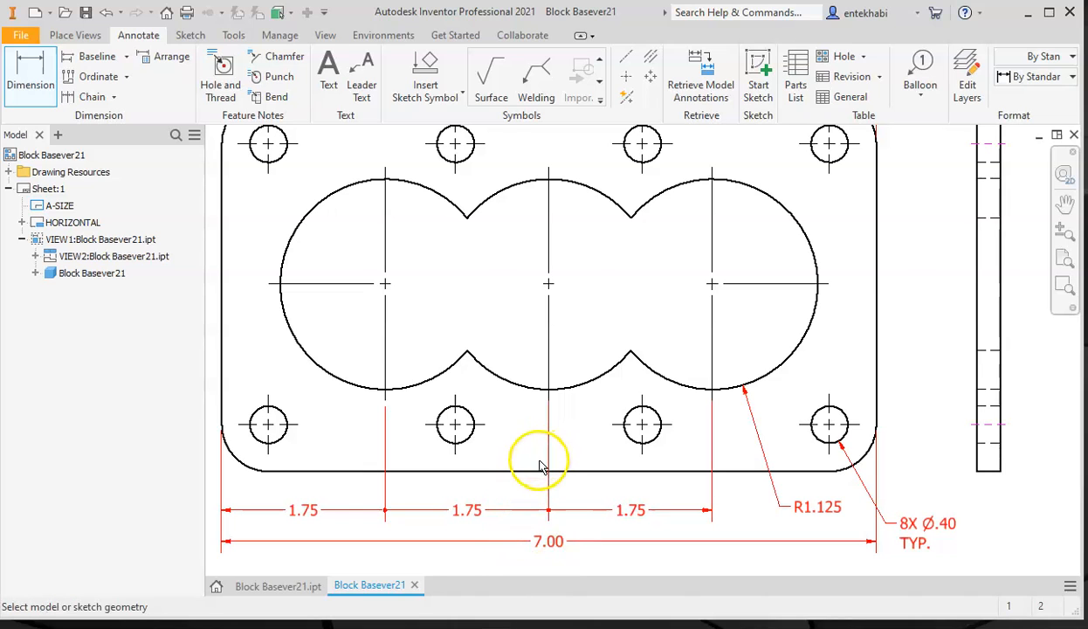
scroll(538, 461, down, 3)
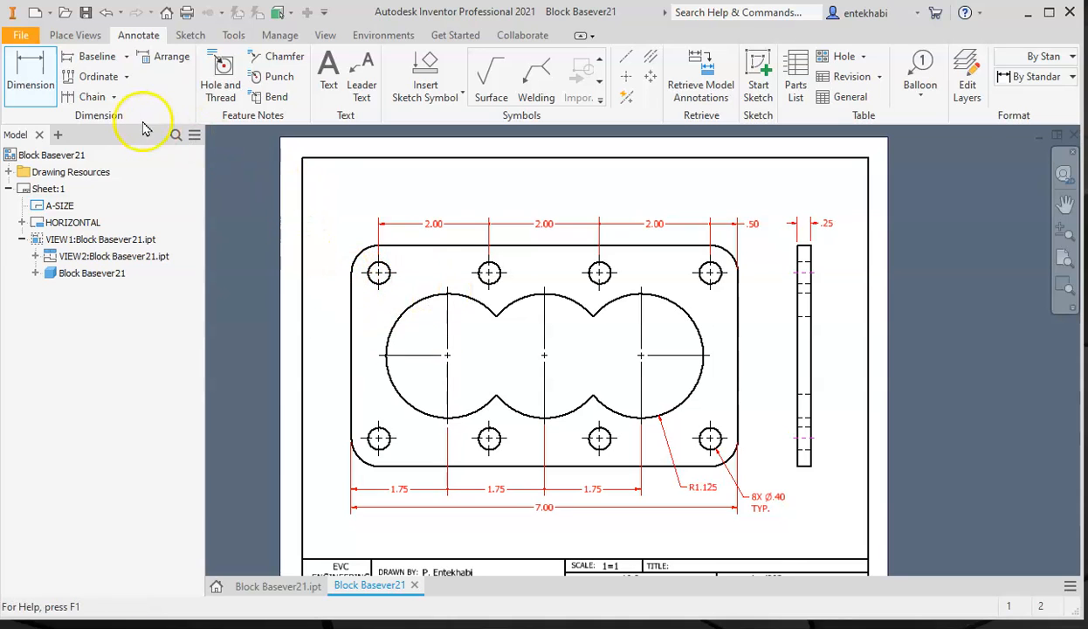
click(96, 98)
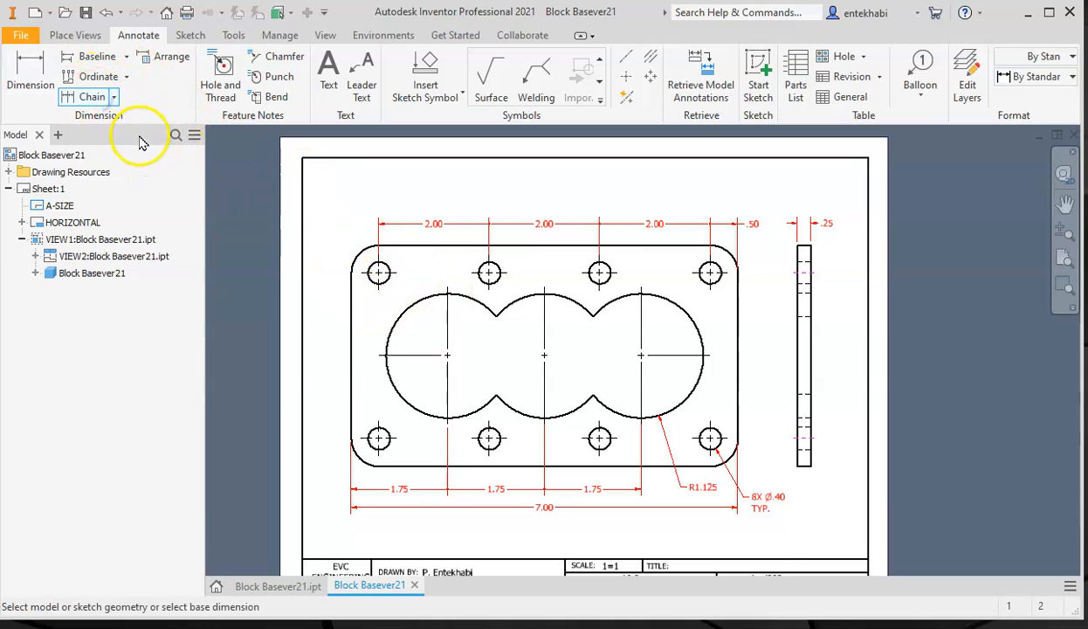
click(409, 247)
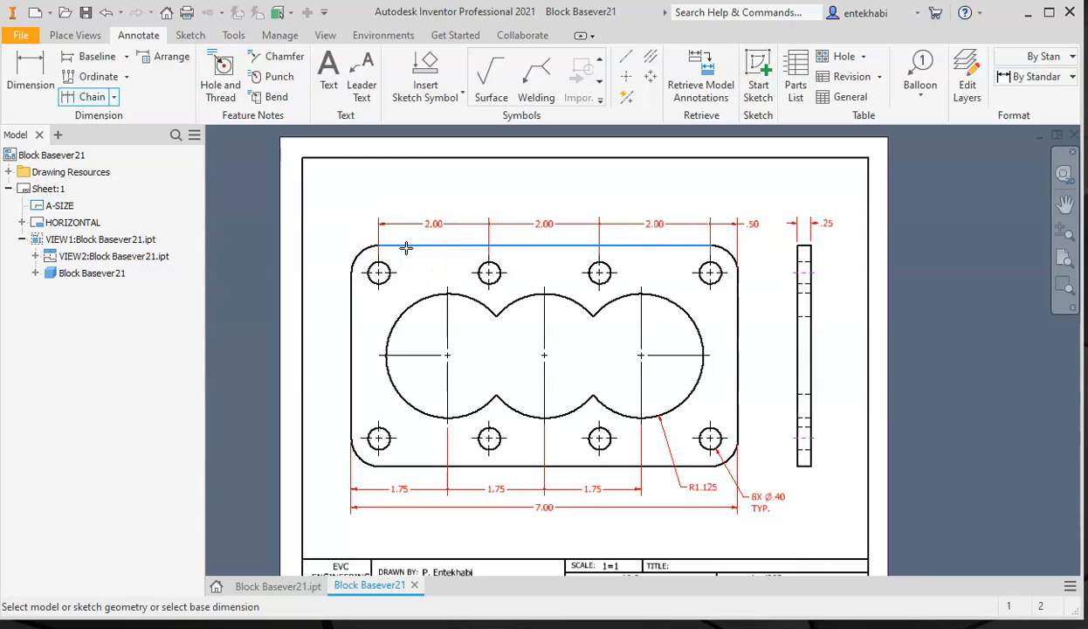
click(379, 272)
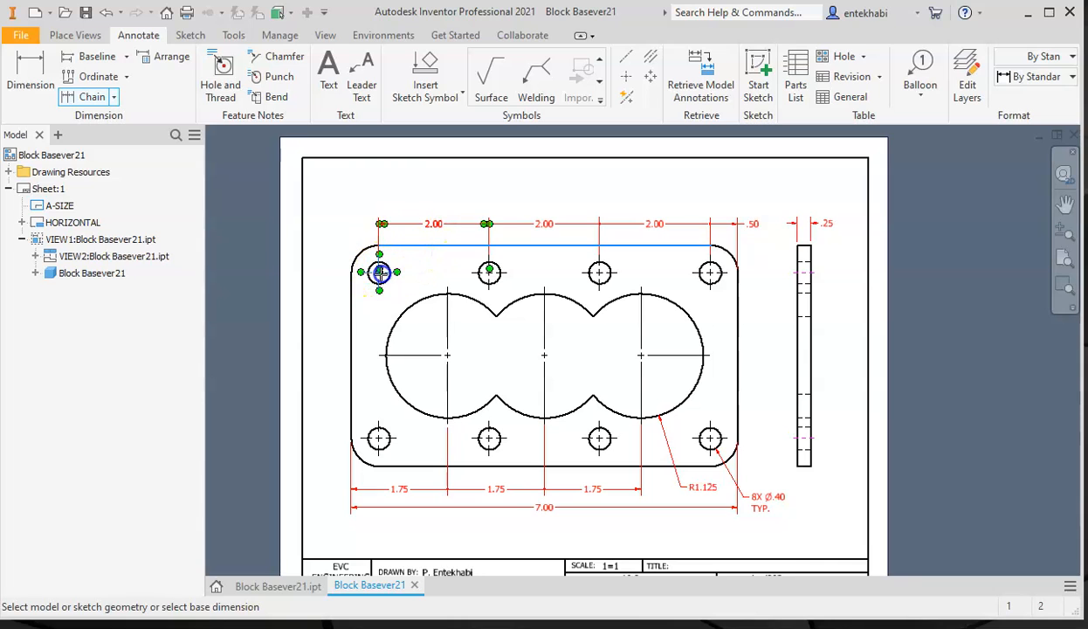
click(449, 357)
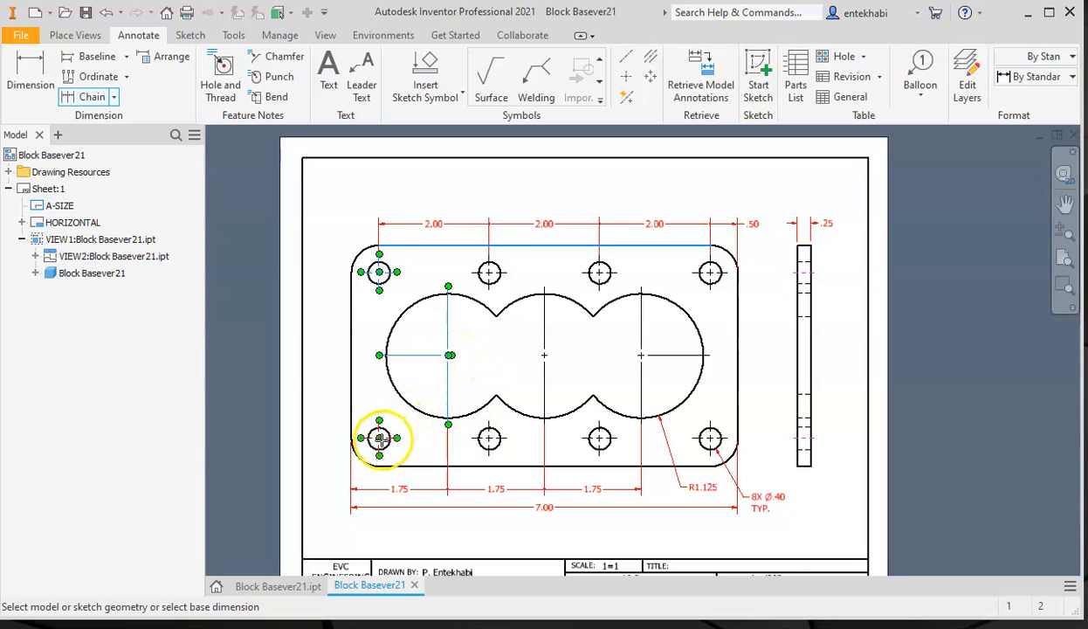